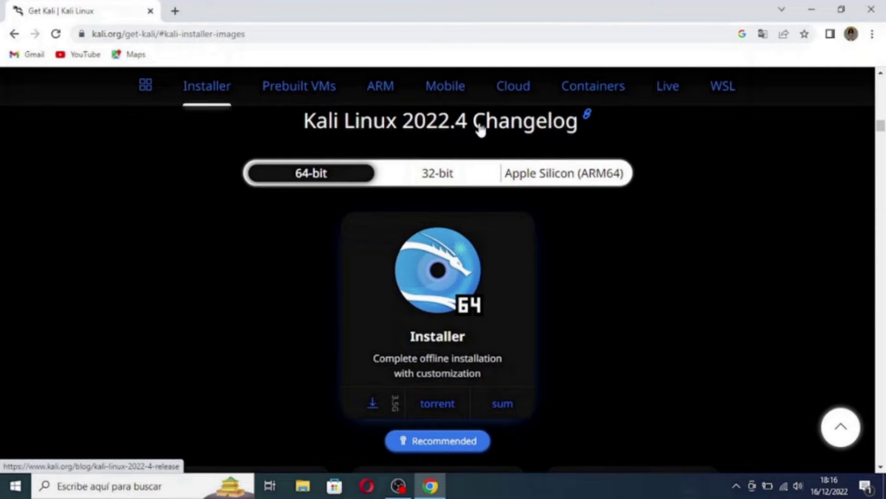
left_click(467, 130)
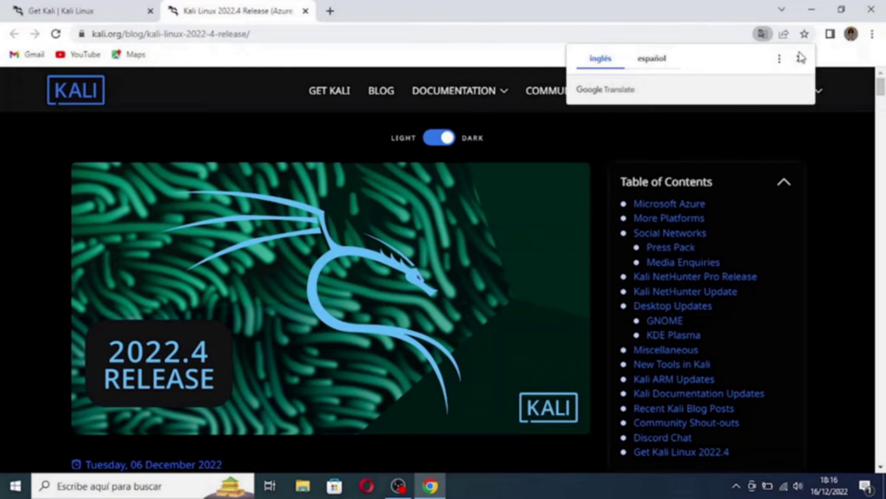
left_click(799, 58)
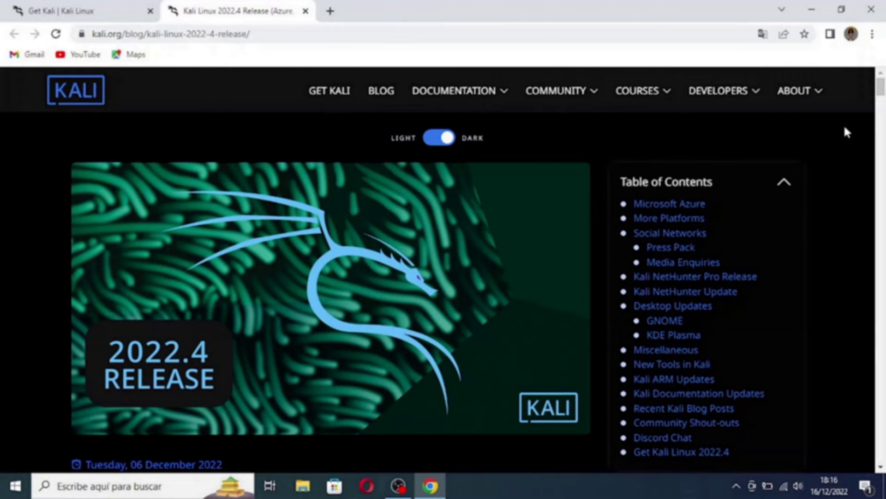
left_click_drag(880, 89, 883, 278)
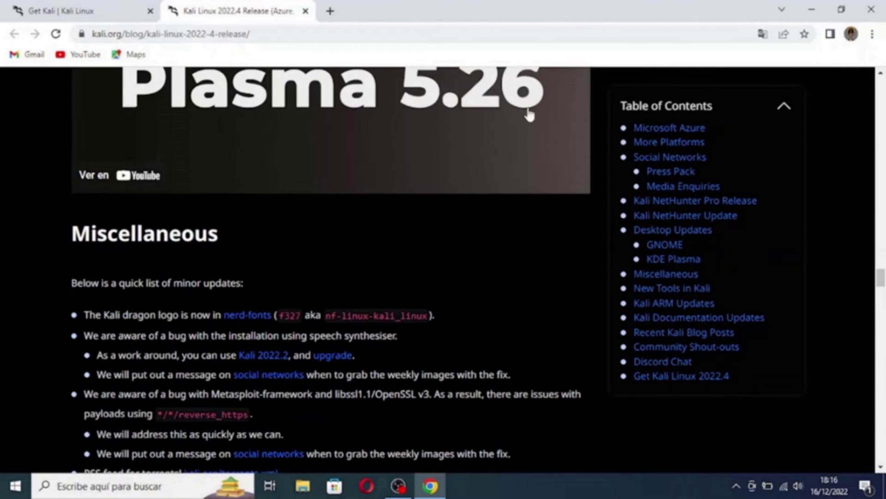
left_click(305, 11)
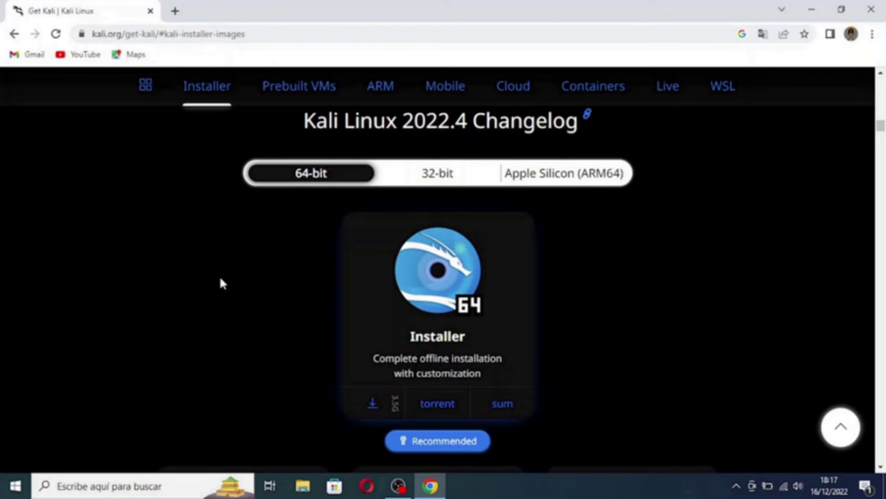
left_click(302, 485)
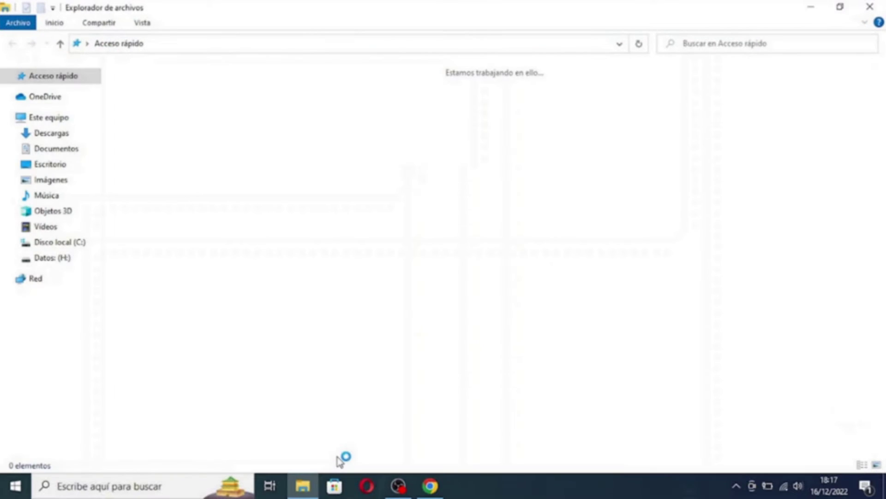
right_click(38, 121)
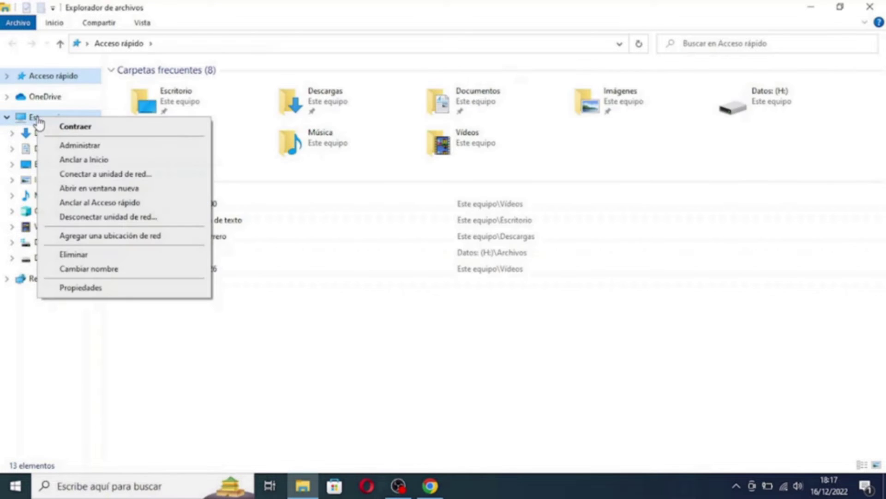
left_click(79, 293)
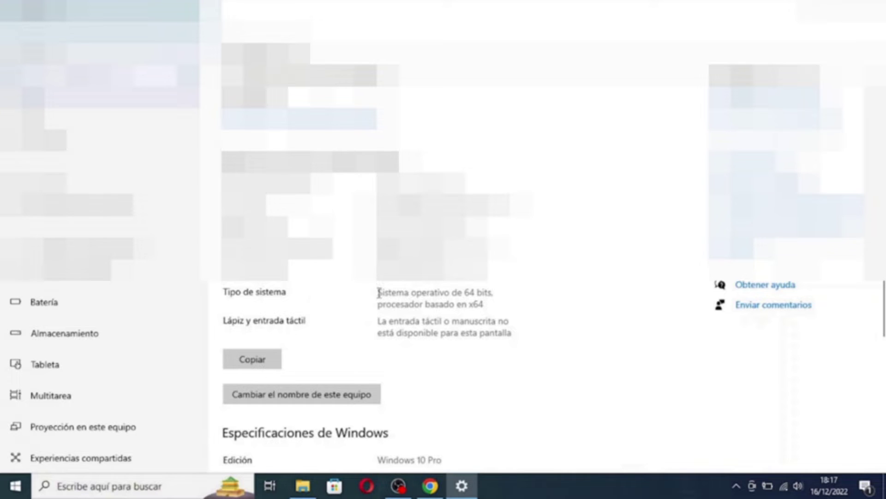
mouse_move(377, 292)
left_mouse_down()
mouse_move(494, 295)
mouse_move(374, 293)
left_mouse_up()
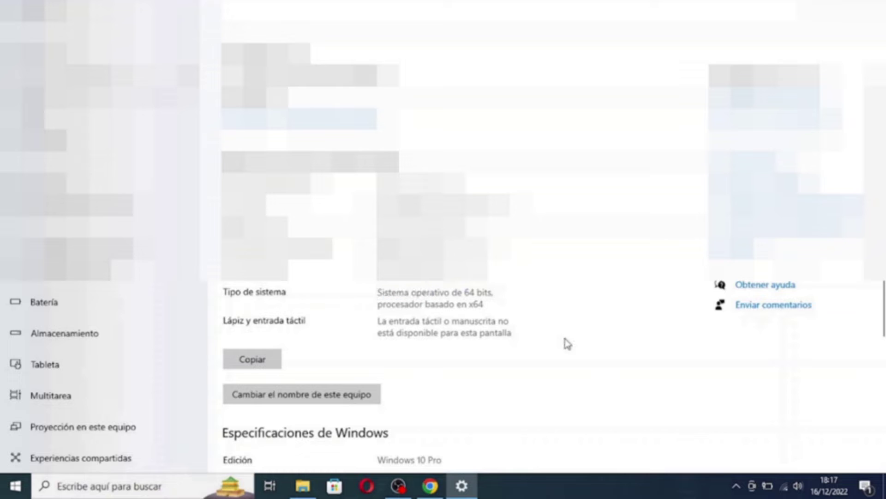
left_click(430, 485)
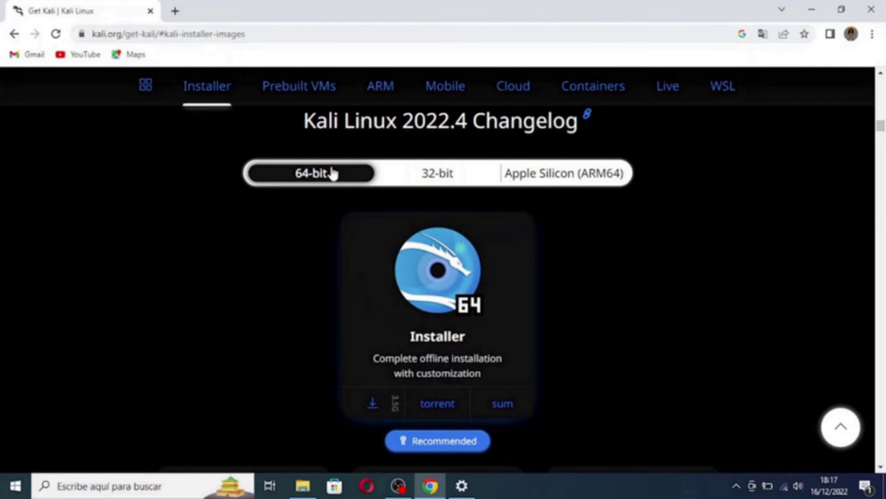
left_click(420, 181)
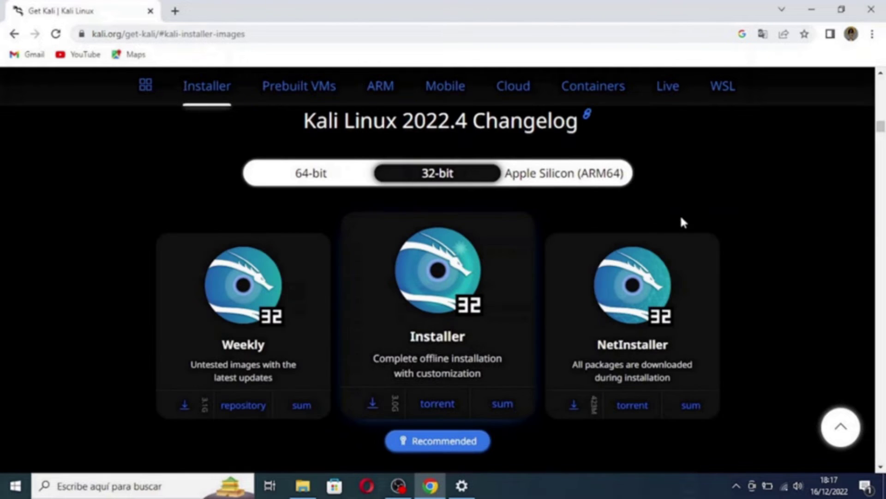
left_click(307, 180)
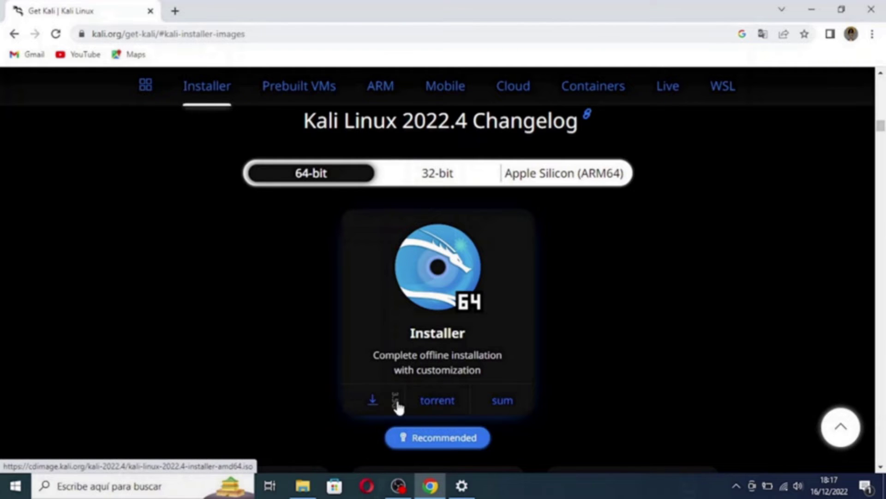
Start downloading the 64-bit Kali 2022.4 installer ISO, then switch over to VirtualBox
left_click(365, 398)
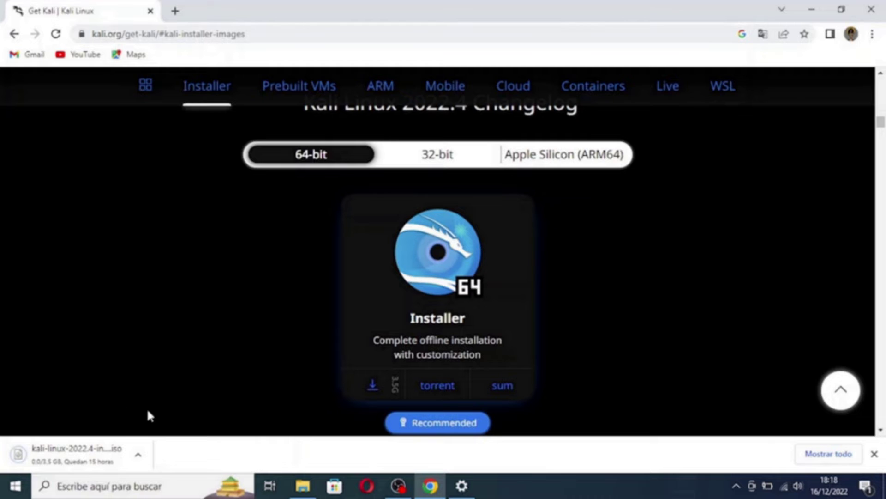
left_click(398, 486)
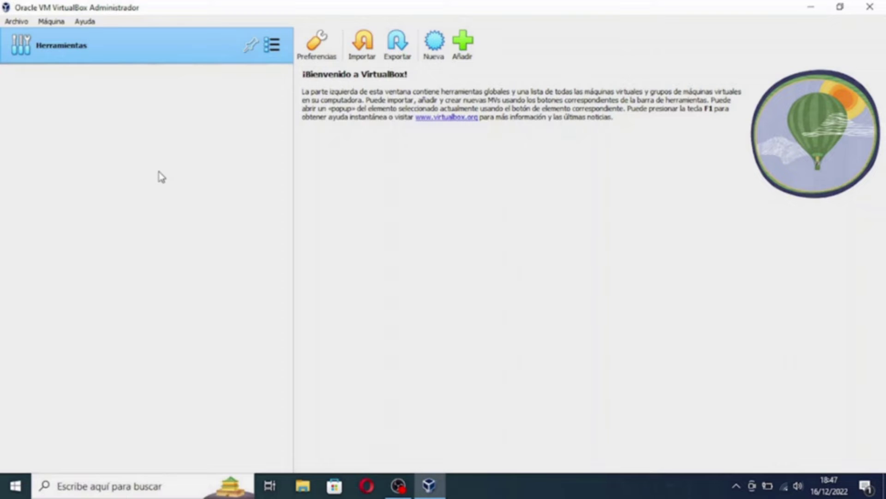
Create a new VM named 'kali linux 2022.4' in the default folder, typed Linux Debian (64-bit)
left_click(56, 21)
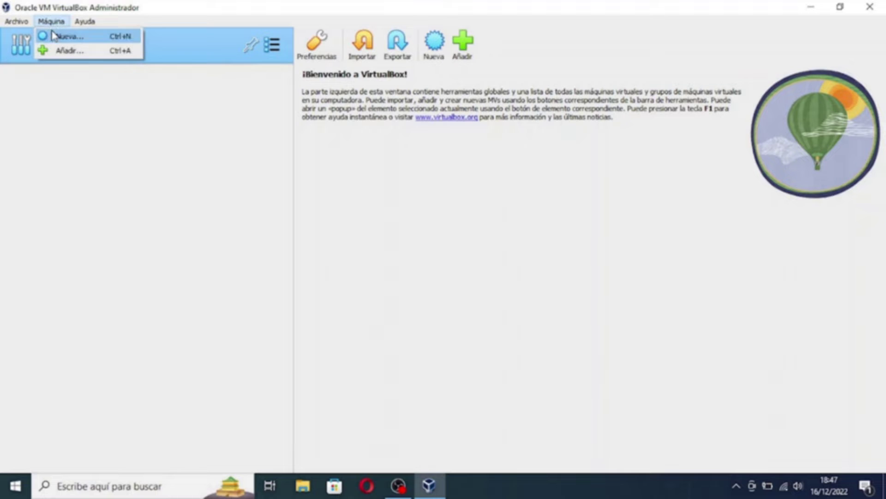
left_click(60, 36)
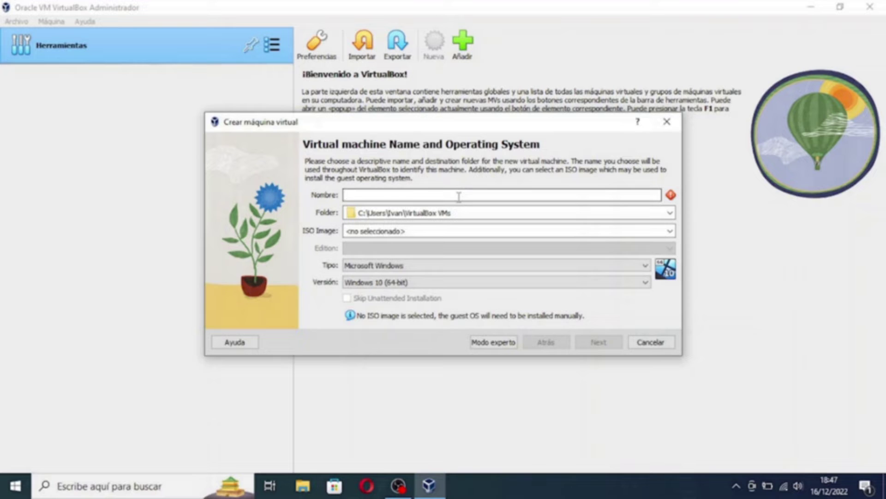
type("kali")
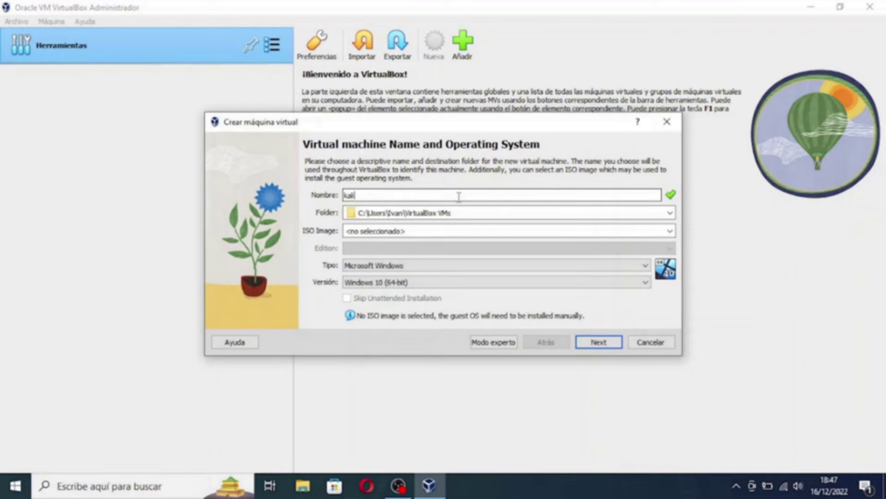
type(" linux 2022.4")
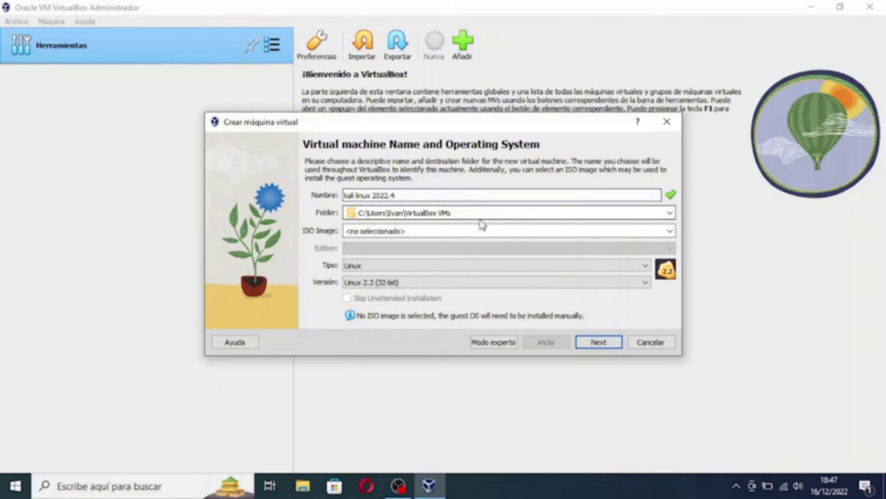
left_click(670, 214)
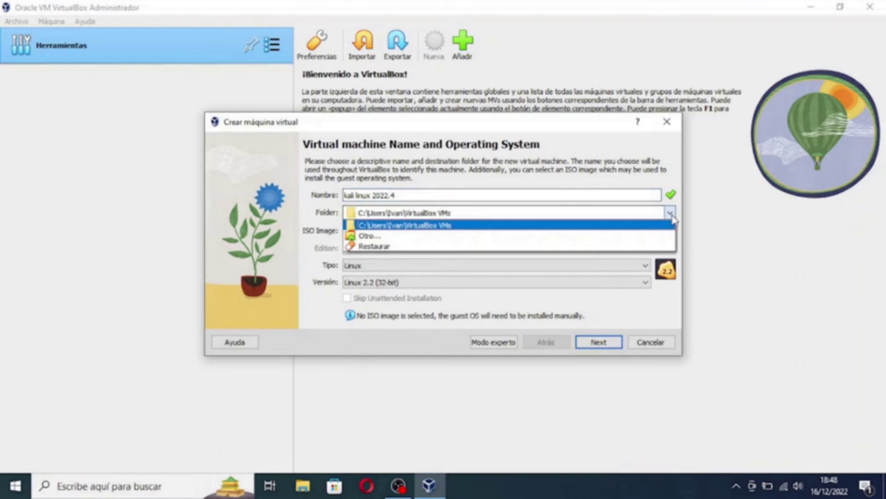
left_click(329, 226)
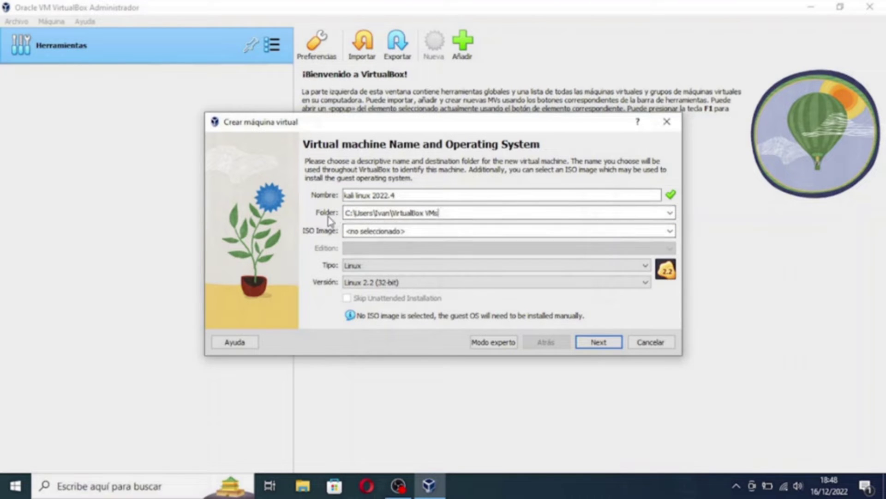
left_click(644, 265)
left_click(651, 287)
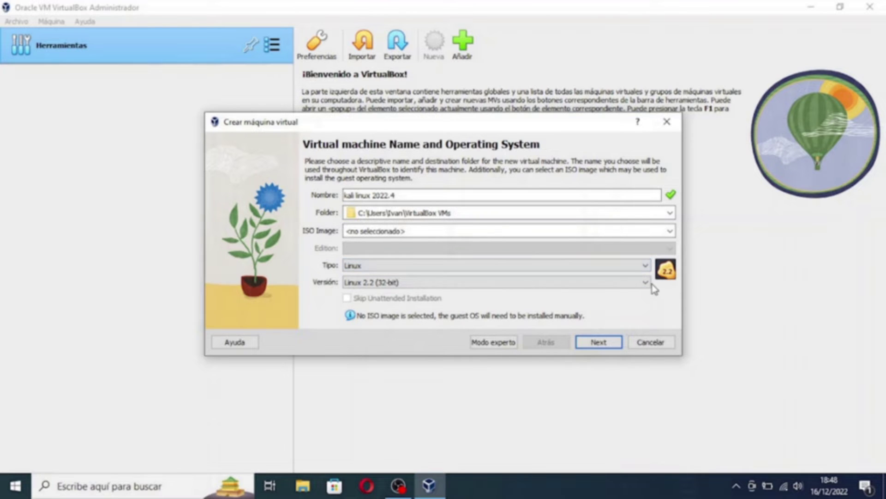
left_click(650, 283)
scroll(646, 315, "down", 1)
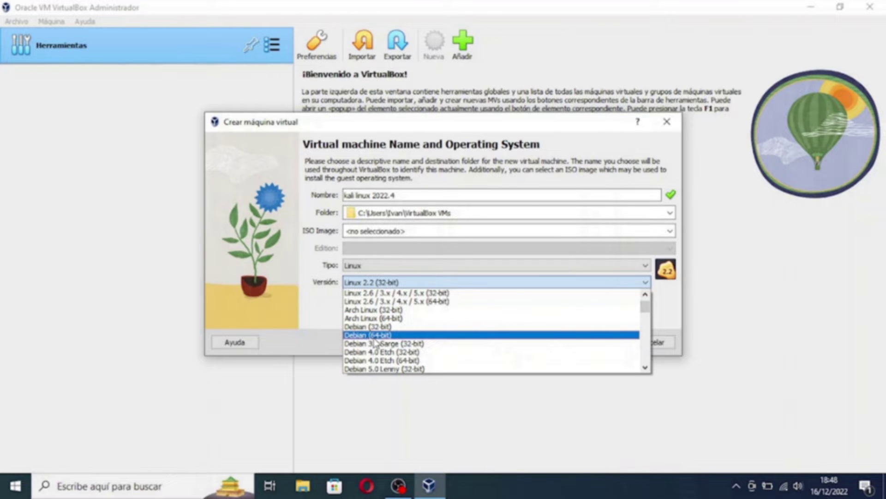
left_click(370, 335)
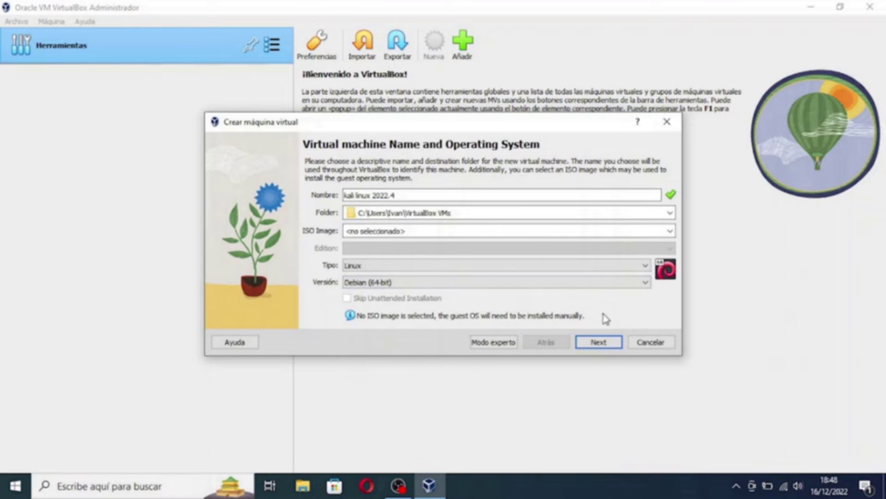
left_click(599, 342)
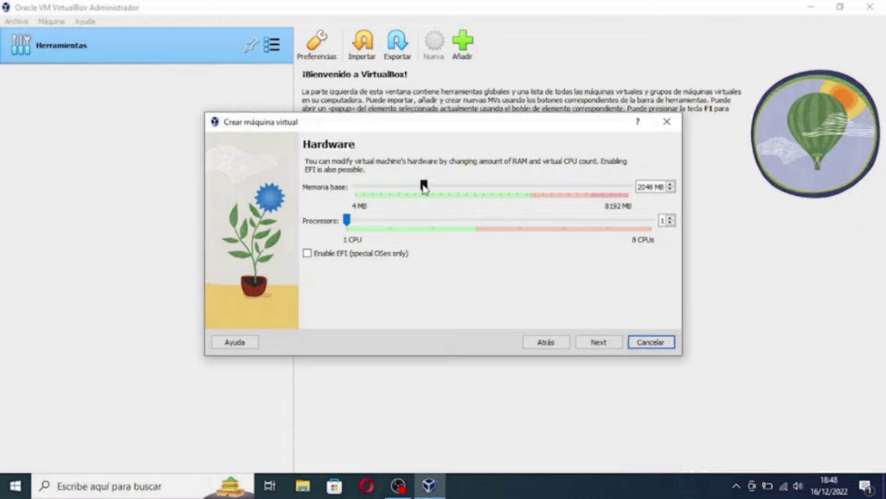
Give the VM 4096 MB of base memory and 4 processors
left_click_drag(424, 187, 492, 187)
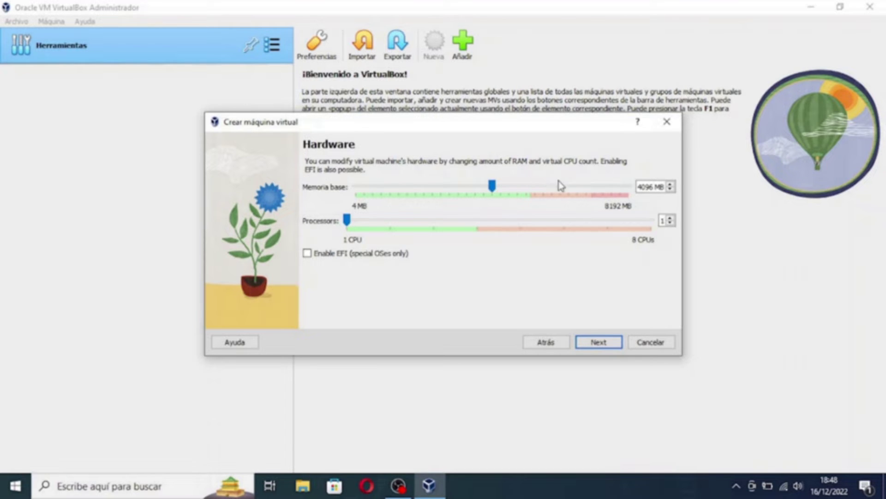
left_click_drag(347, 220, 469, 230)
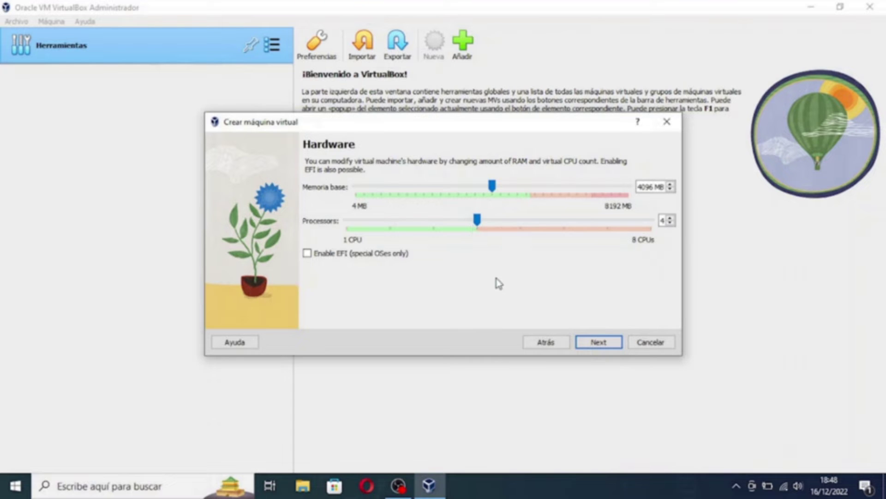
left_click(598, 343)
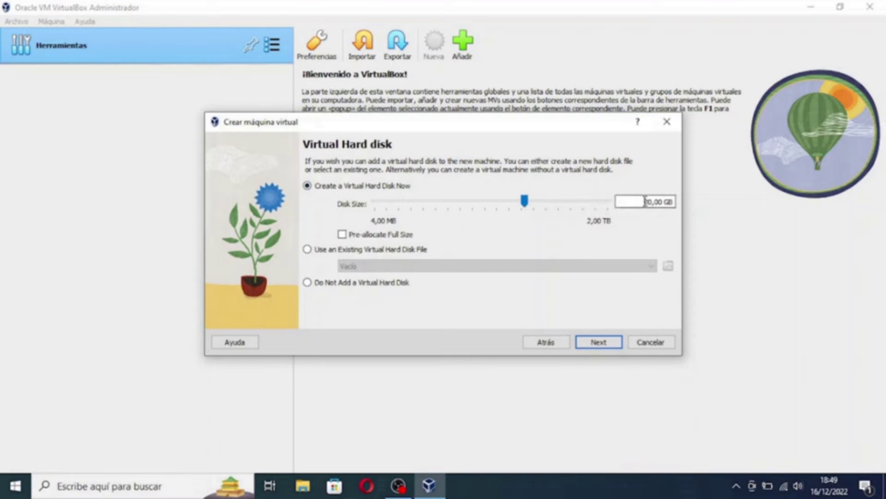
Set the new virtual hard disk to 30 GB and finish creating the machine
type("3")
left_click(592, 345)
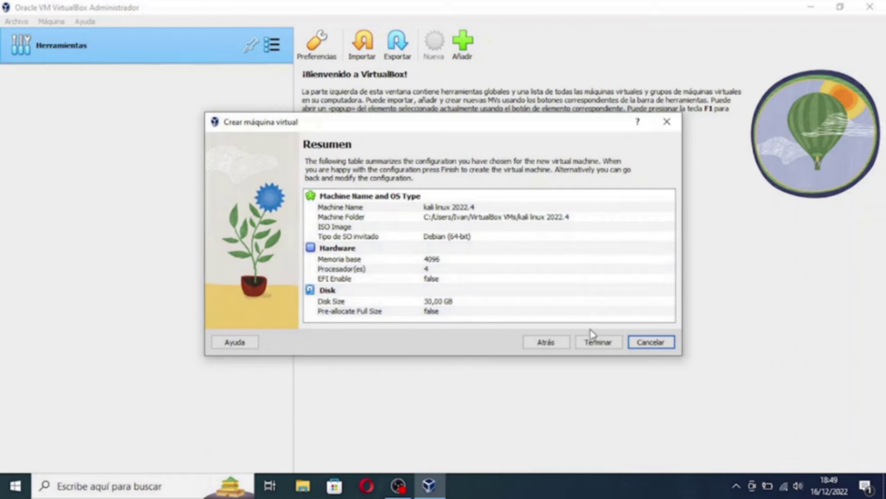
left_click(597, 342)
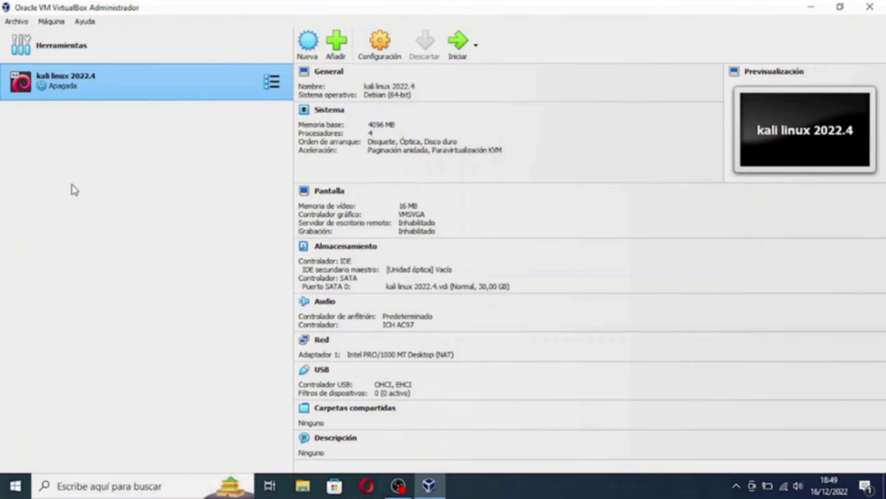
Start the kali linux 2022.4 VM from the machine list
double_click(115, 90)
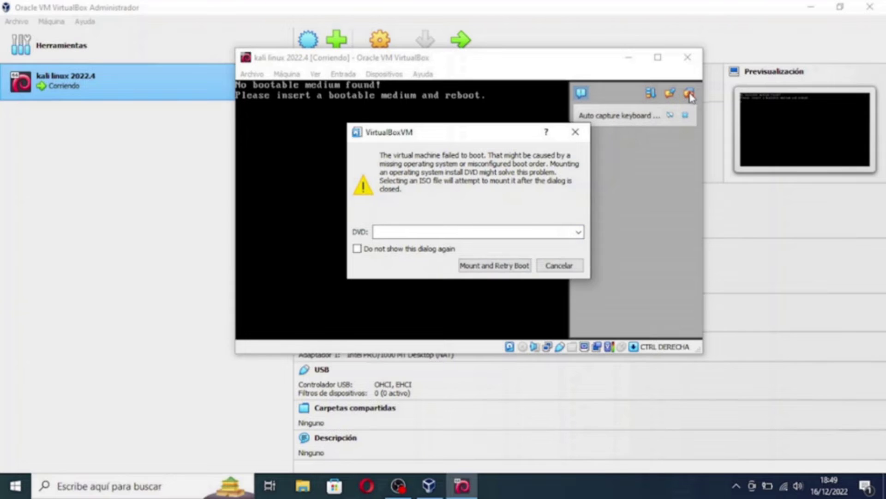
Mount kali-linux-2022.4-installer-amd64.iso from Descargas as the boot disc and retry booting
left_click(580, 231)
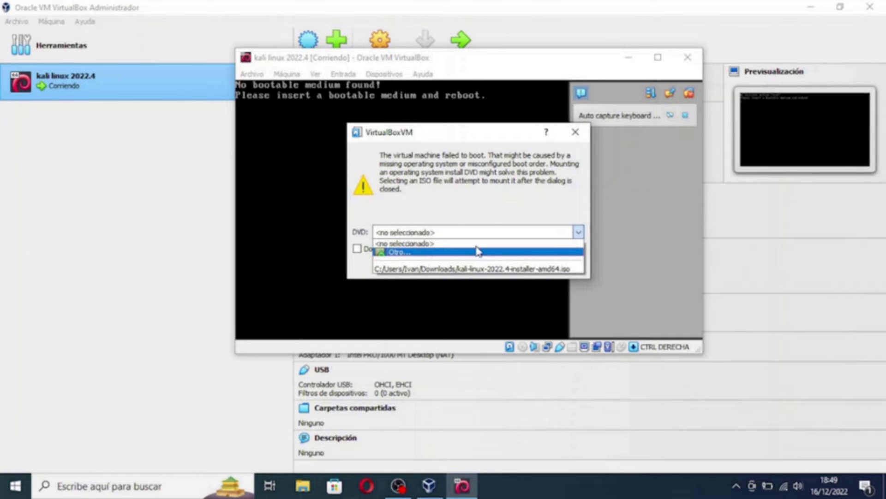
left_click(578, 232)
left_click(578, 231)
left_click(396, 253)
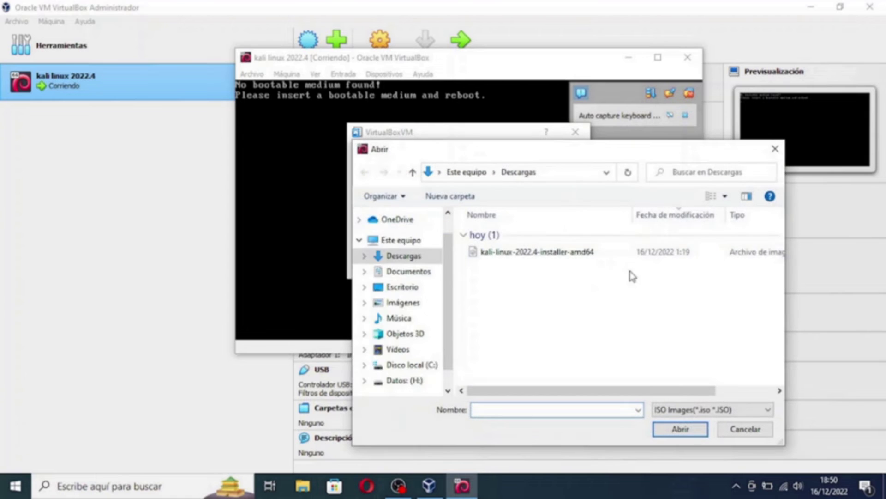
left_click_drag(560, 152, 499, 139)
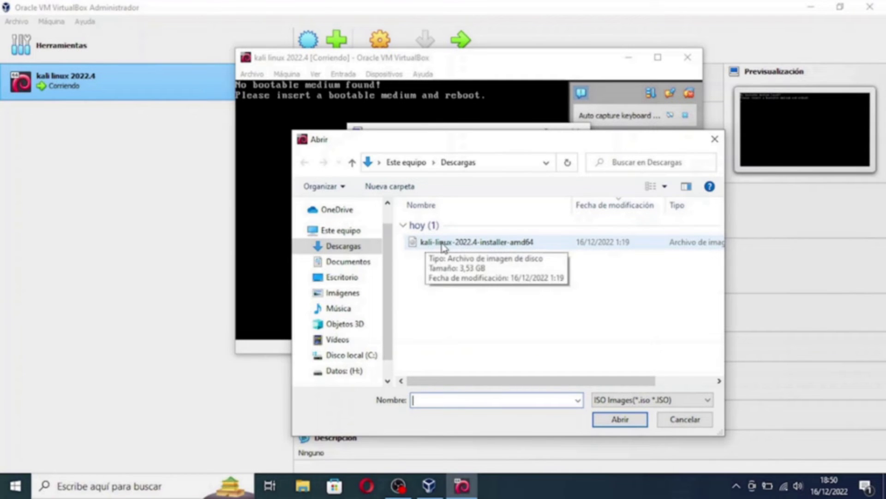
double_click(457, 245)
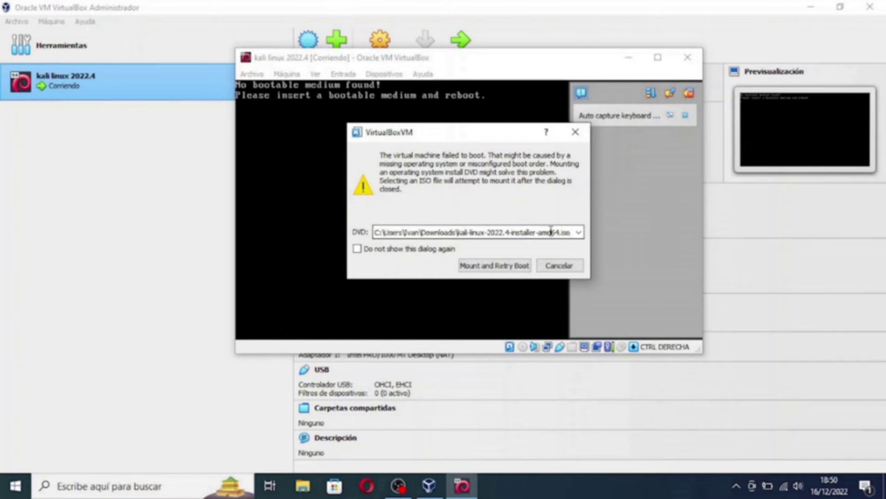
left_click(502, 269)
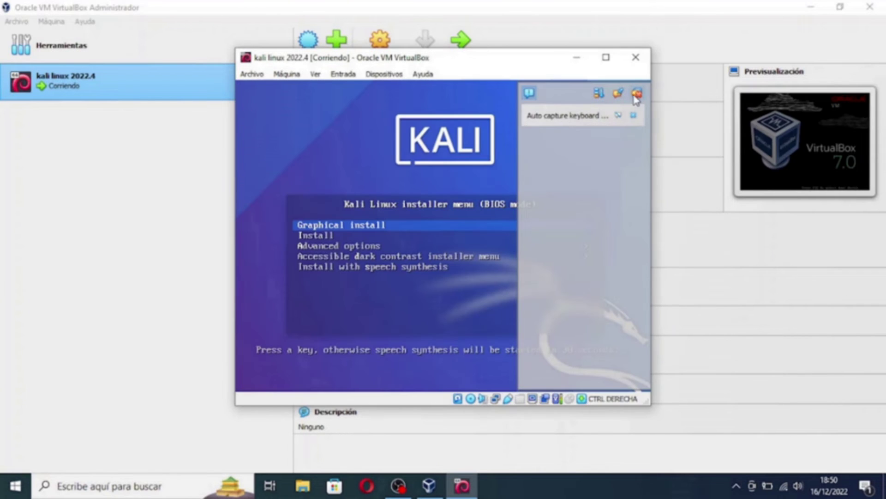
Maximise the VM window and launch Graphical install from the Kali boot menu
left_click(636, 95)
left_click(606, 57)
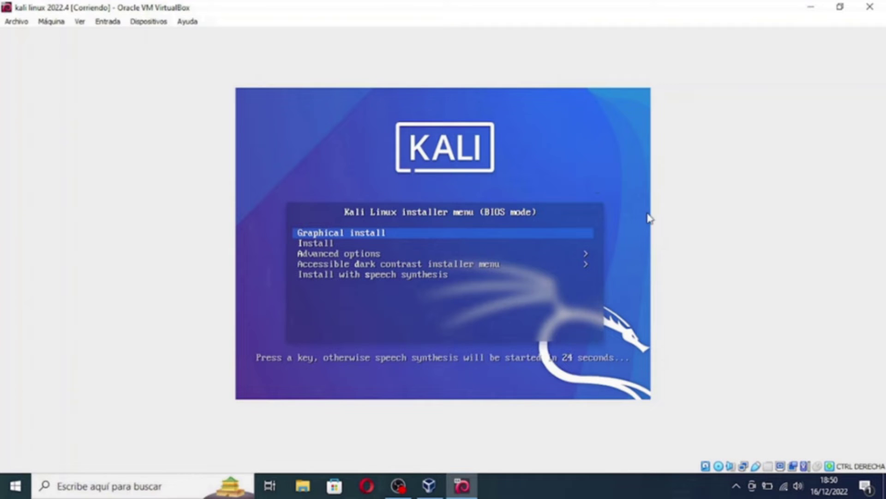
key("Down")
key("Up")
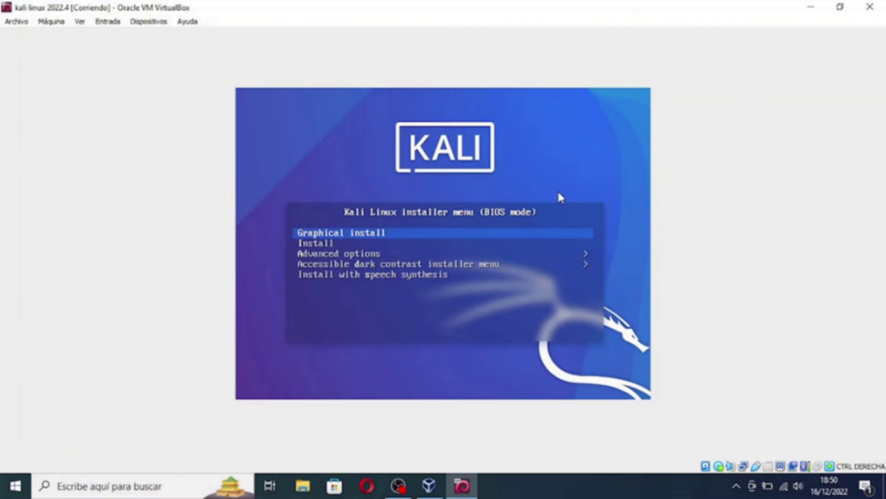
key("Return")
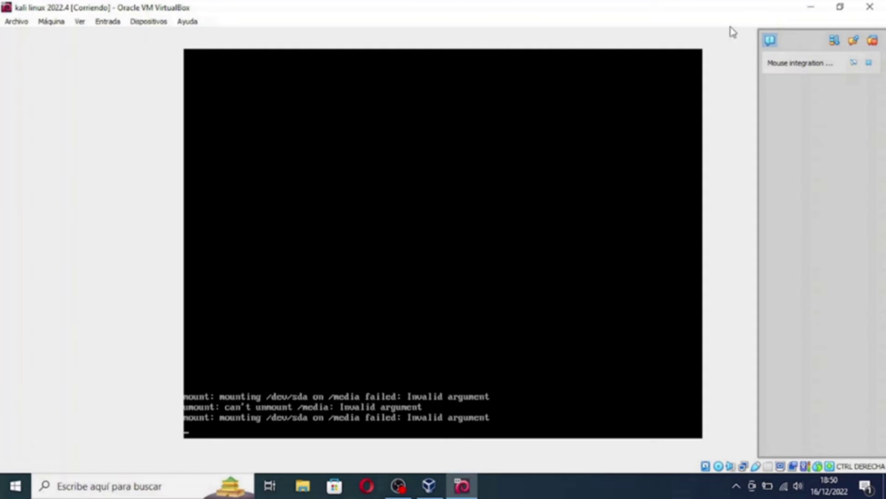
left_click(872, 41)
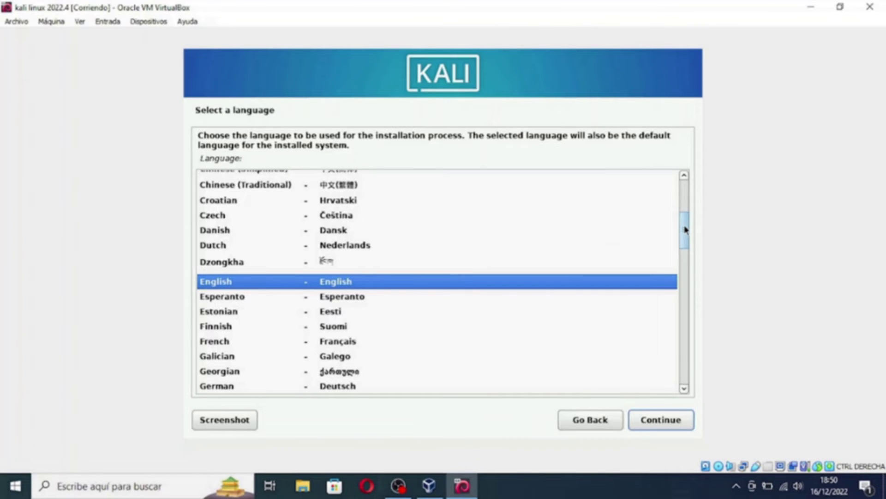
Pick Spanish as the installer language, then accept España location and Español keyboard
left_click_drag(686, 229, 680, 333)
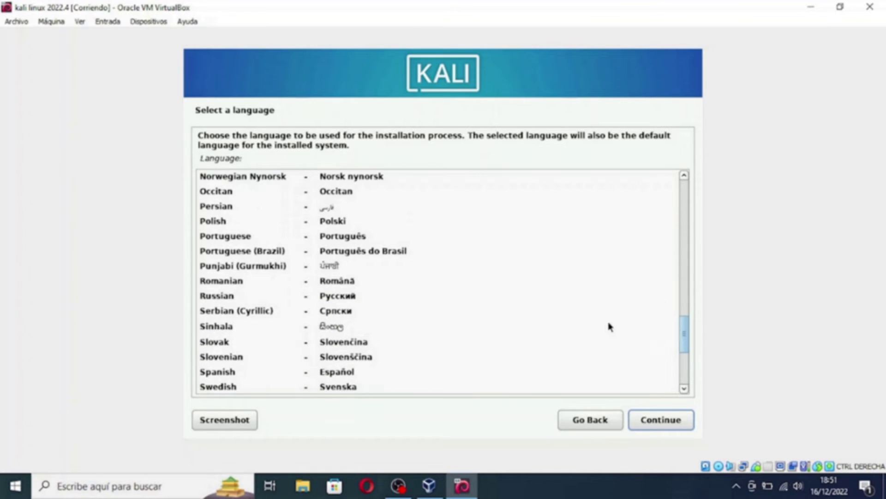
left_click_drag(686, 336, 688, 348)
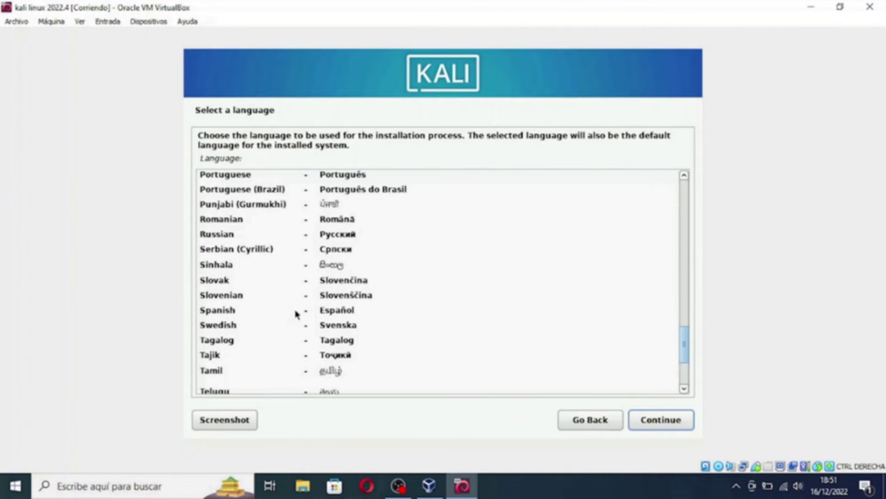
left_click(334, 313)
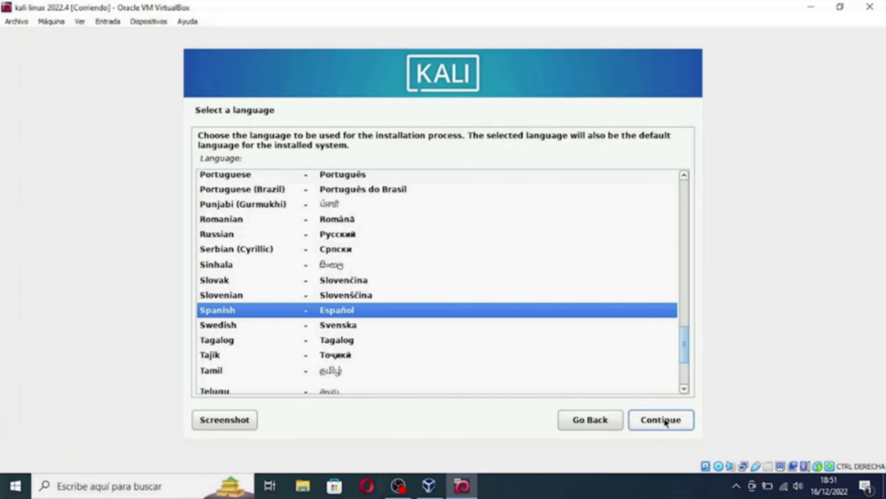
left_click(667, 421)
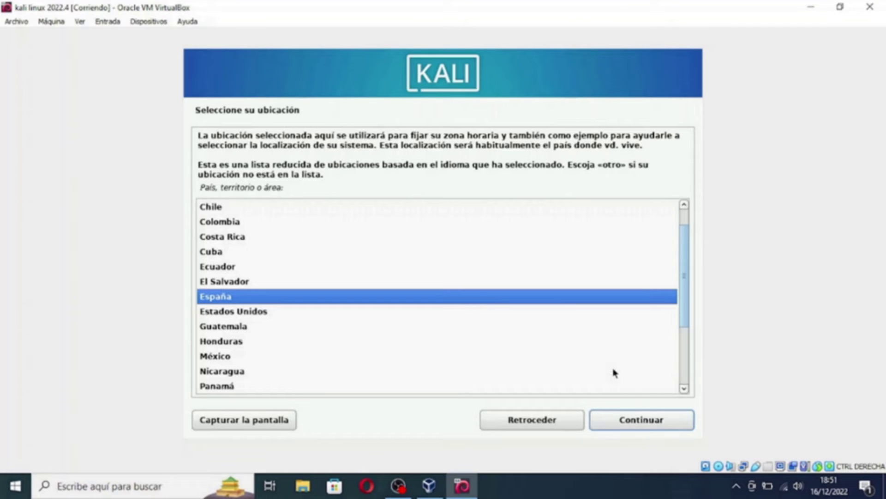
left_click(631, 423)
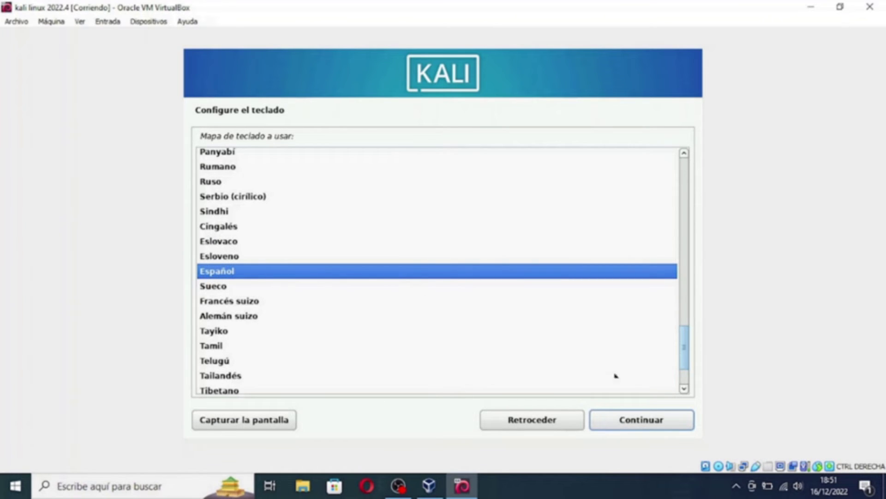
left_click(628, 421)
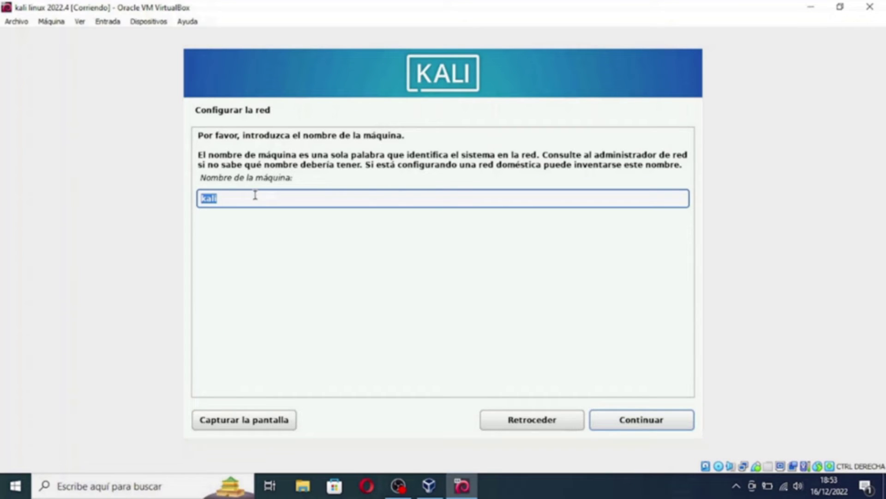
Keep 'kali' as the hostname and leave the domain name empty
left_click(256, 195)
left_click(623, 420)
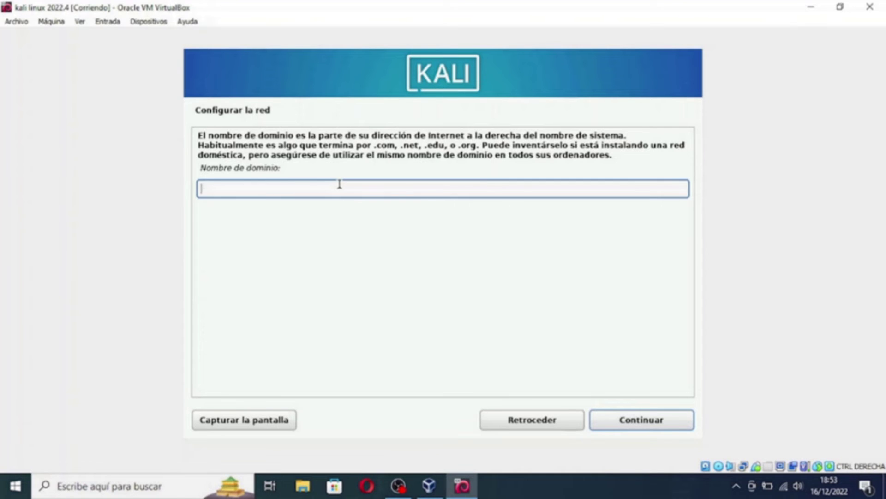
left_click(638, 421)
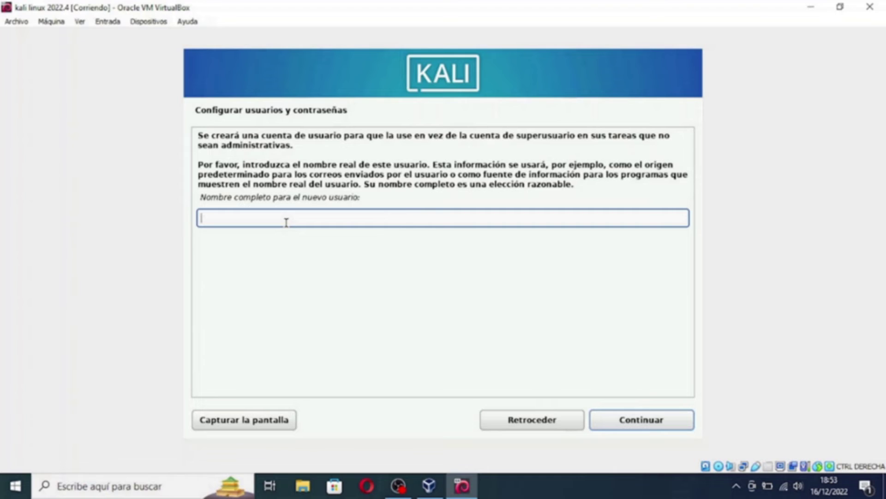
Enter the new user's full name and accept the suggested username
type("loberil king")
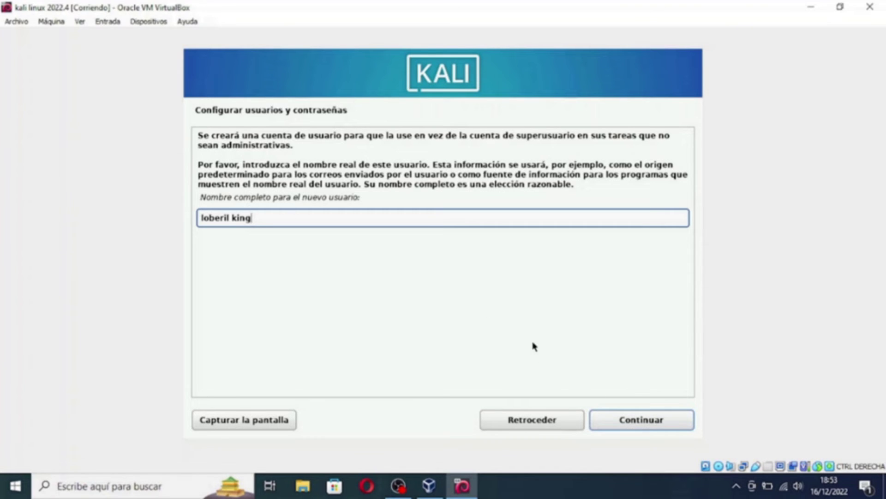
left_click(629, 420)
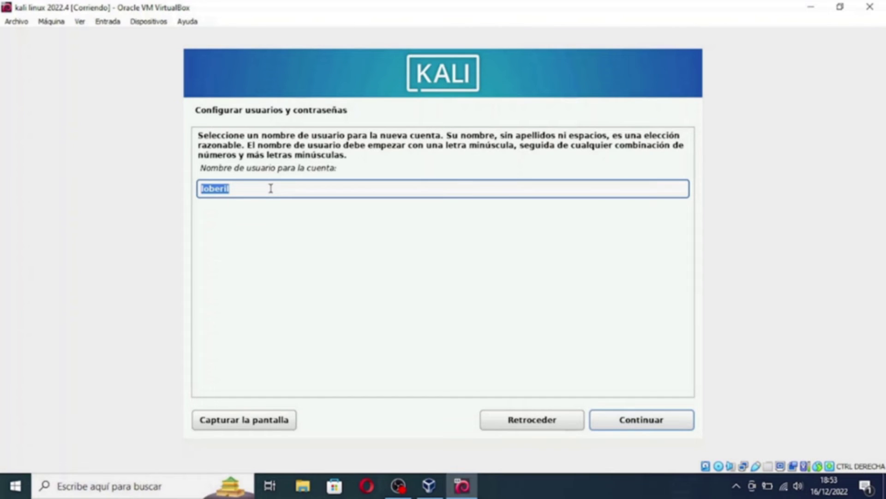
left_click(270, 189)
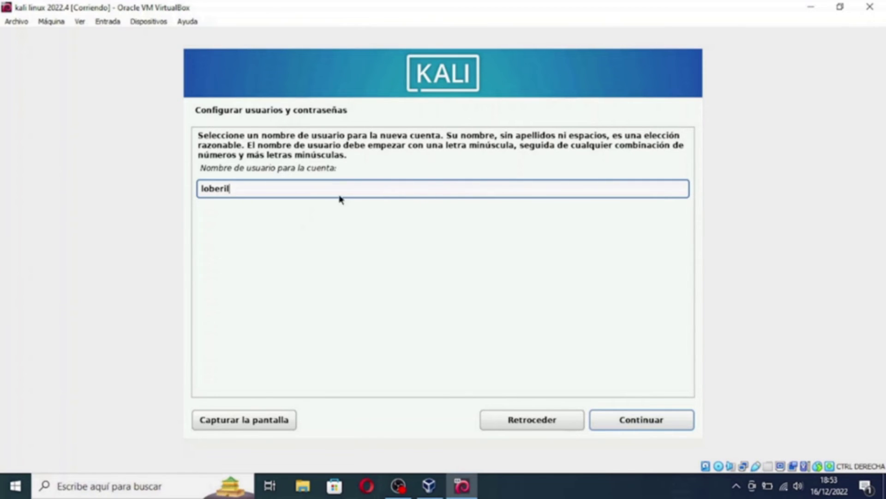
left_click(625, 421)
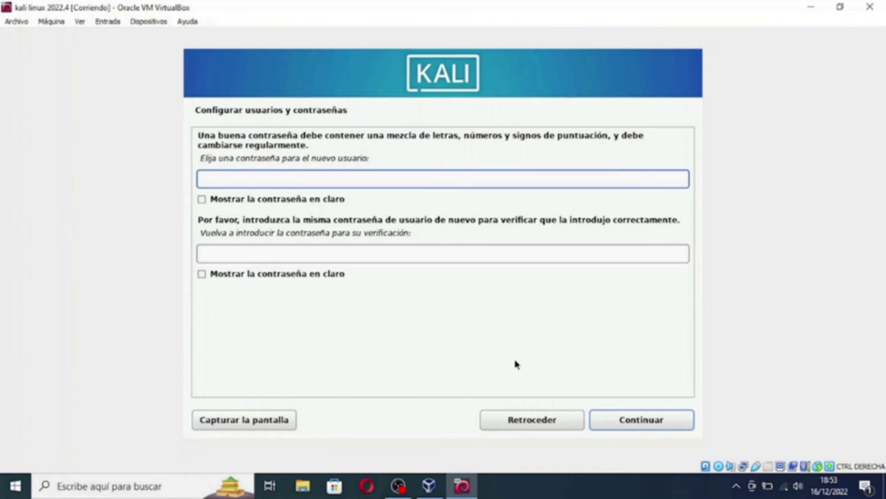
Enter and confirm the new user's four-character account password, then continue to the time-zone settings
type("kali")
left_click(248, 247)
type("kali")
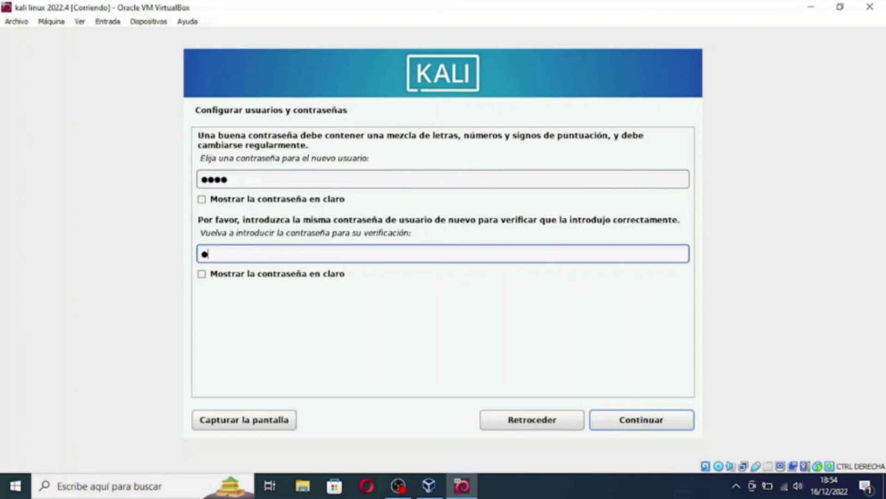
left_click(610, 419)
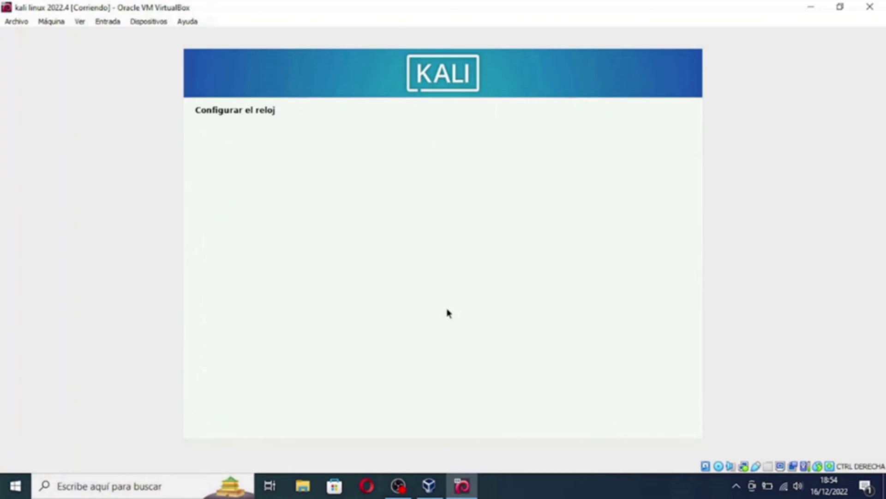